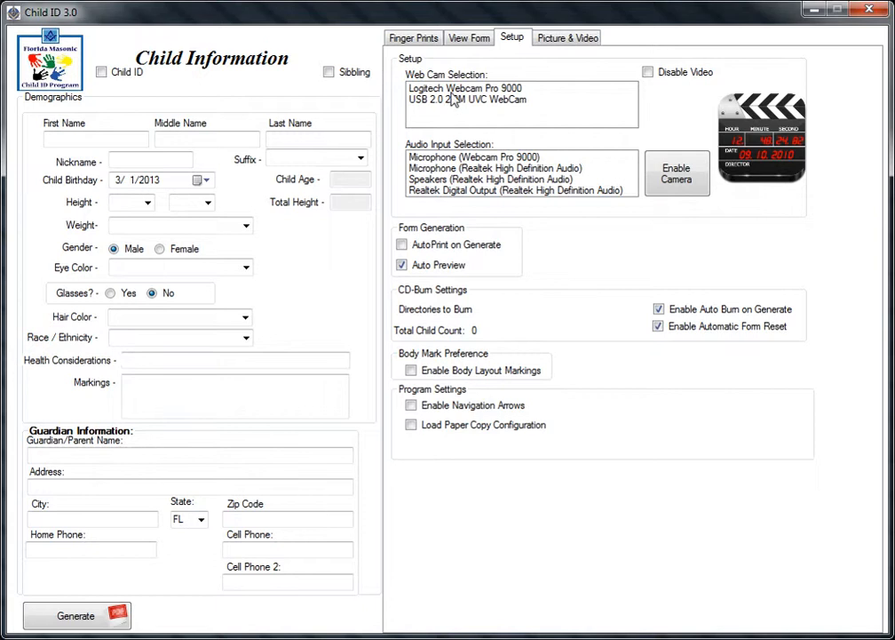
# Choose Logitech Webcam Pro 9000 for video and Microphone (Webcam Pro 9000) for audio.
pyautogui.click(455, 89)
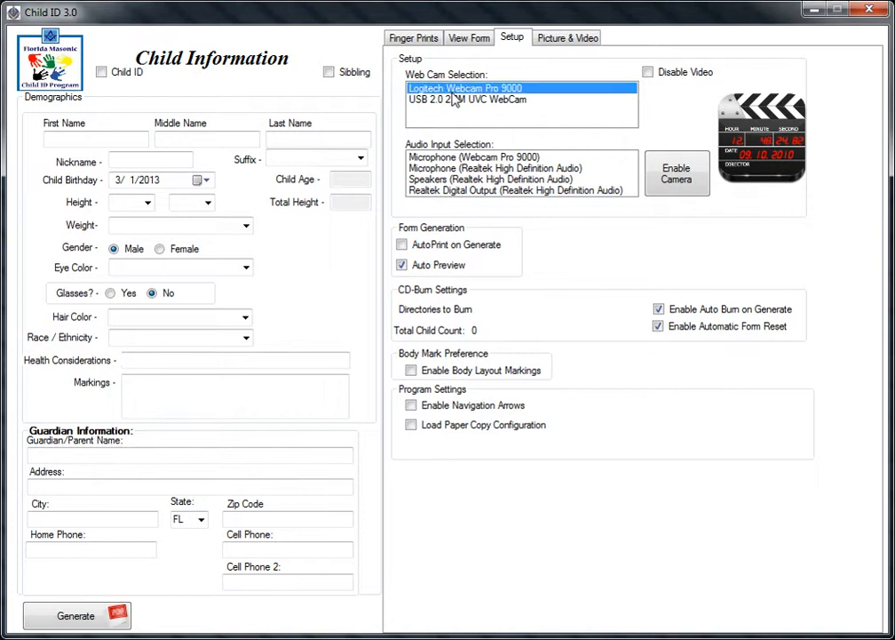
pyautogui.click(455, 158)
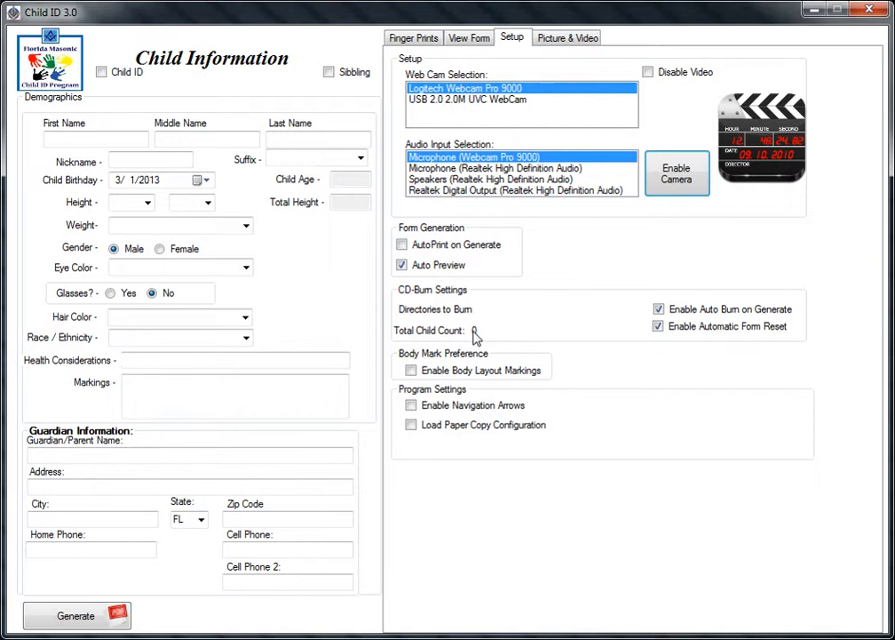
pyautogui.click(658, 327)
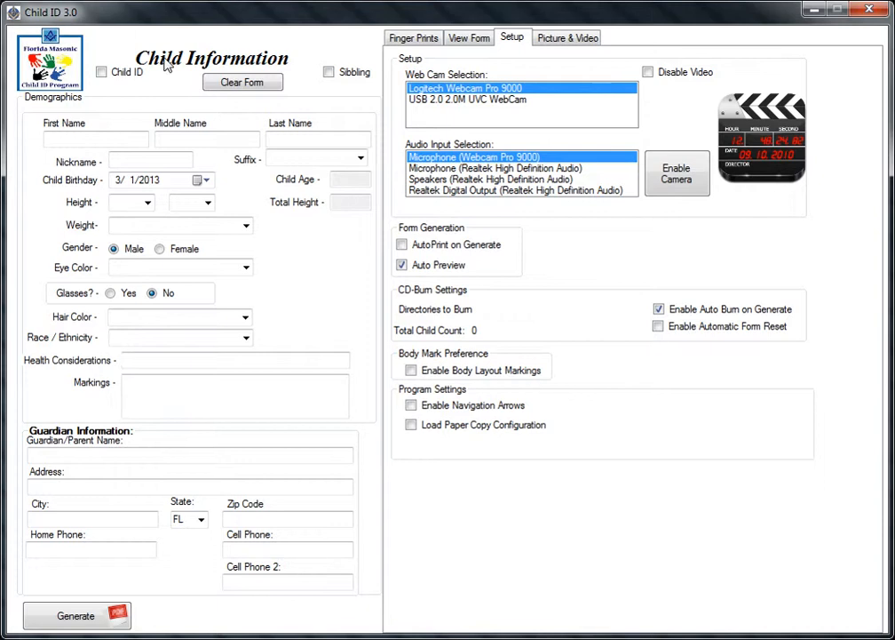
pyautogui.click(658, 308)
pyautogui.click(659, 309)
pyautogui.click(658, 326)
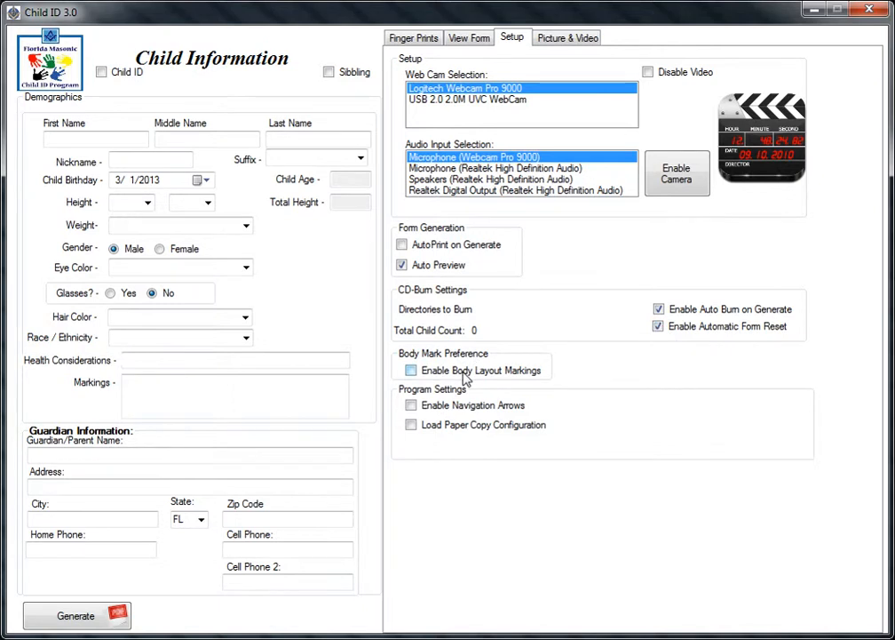
# Enable Body Layout Markings and preview the body diagram.
pyautogui.click(411, 371)
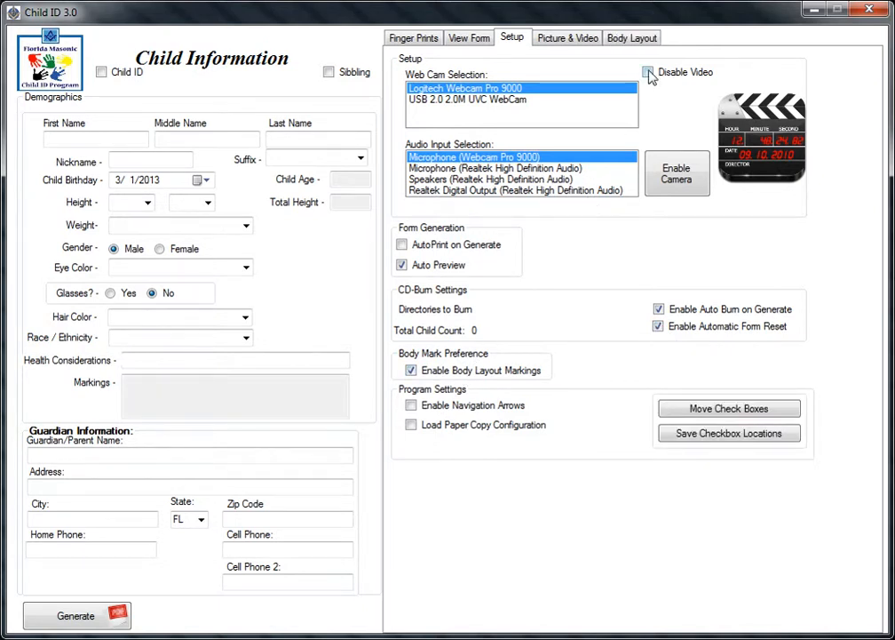
pyautogui.click(641, 41)
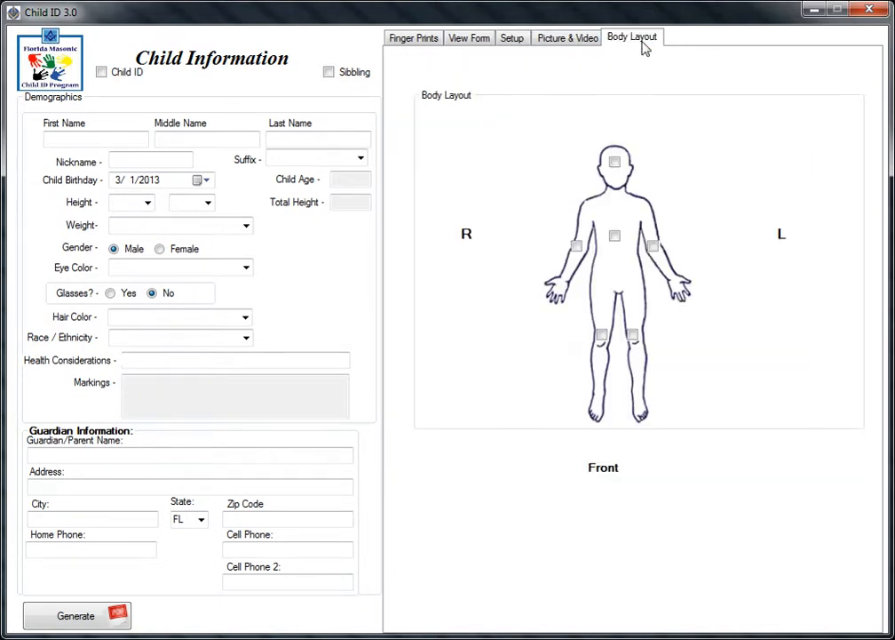
pyautogui.click(510, 42)
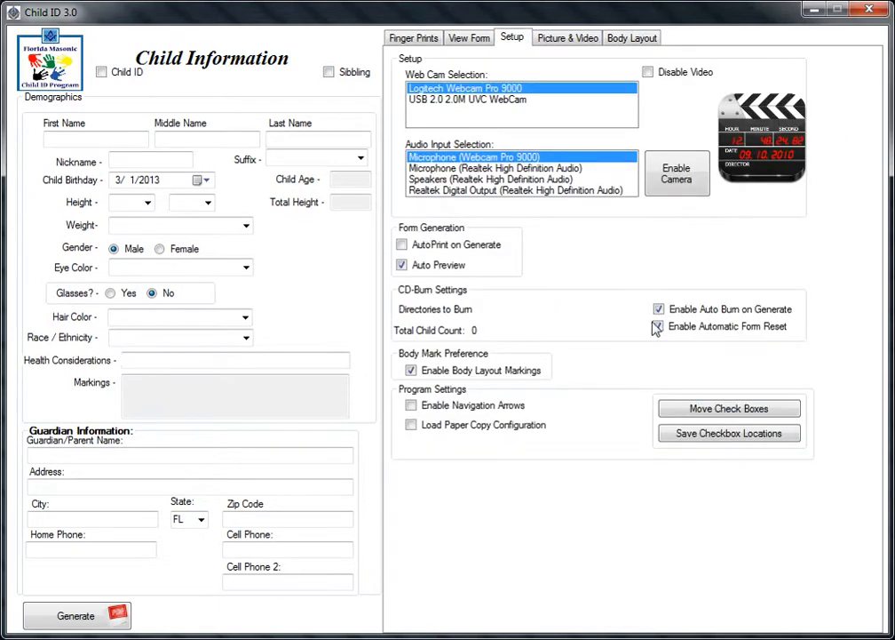
# Make the mark boxes movable, drag the right-leg box lower on the leg, and save the positions.
pyautogui.click(700, 413)
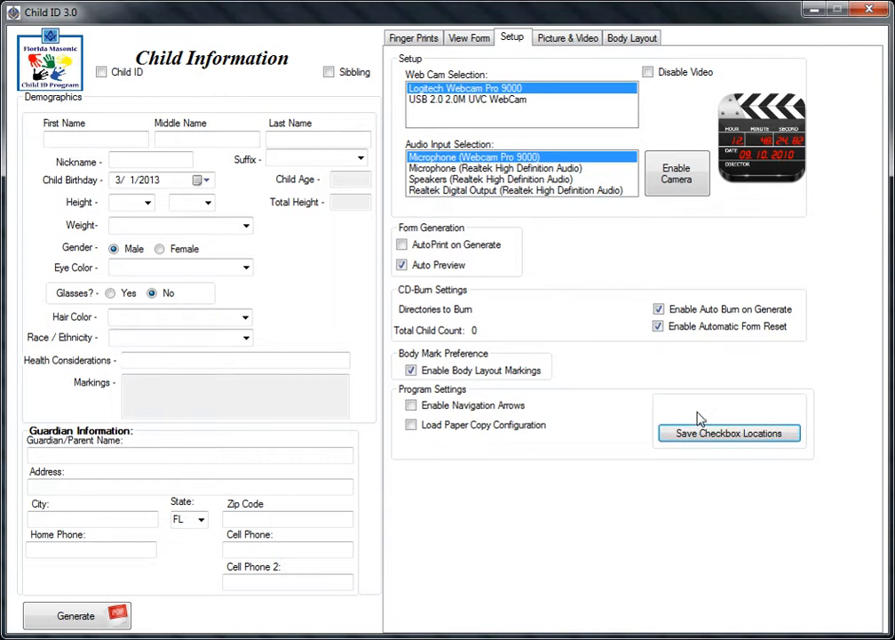
pyautogui.click(631, 38)
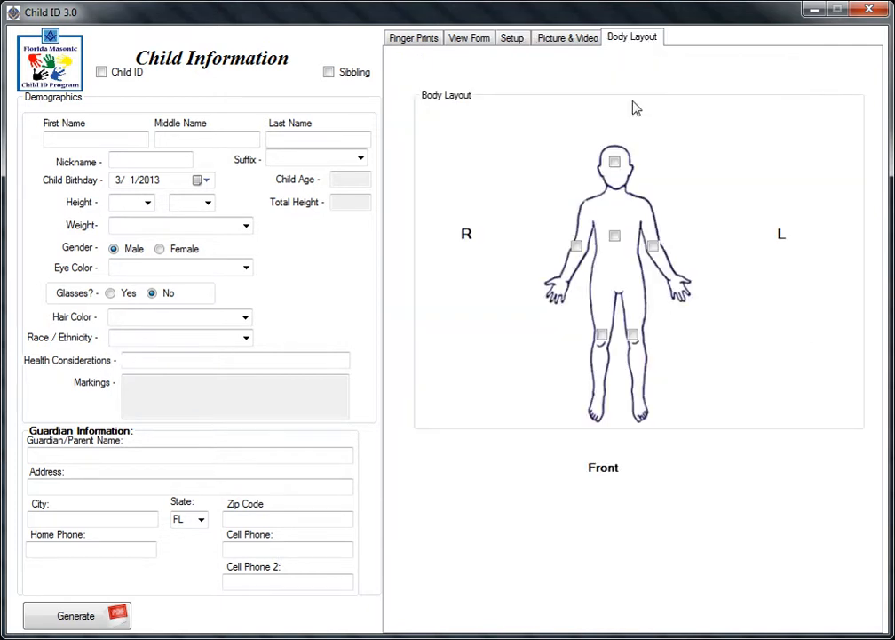
pyautogui.click(614, 174)
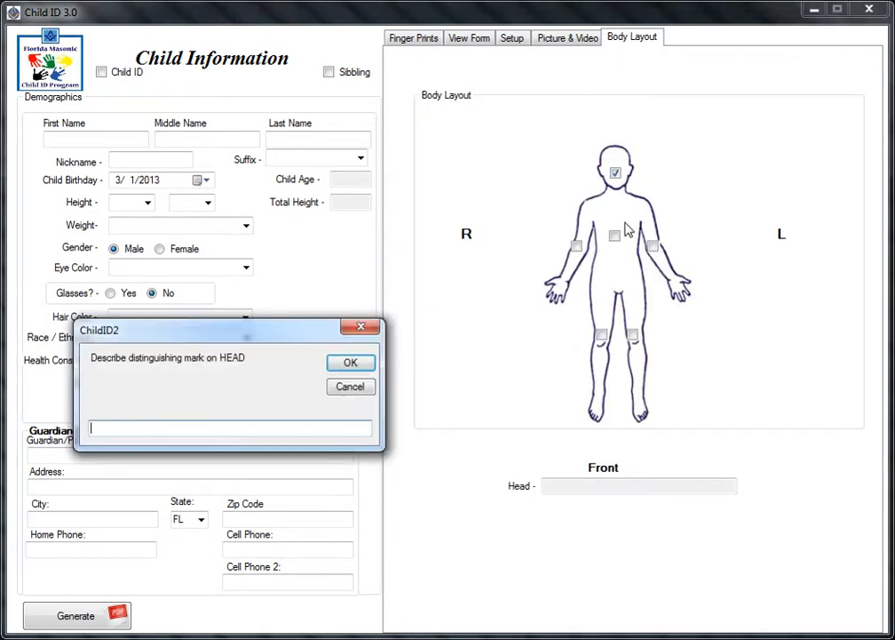
pyautogui.click(352, 362)
pyautogui.moveTo(602, 335); pyautogui.dragTo(600, 359)
pyautogui.click(600, 359)
pyautogui.click(362, 364)
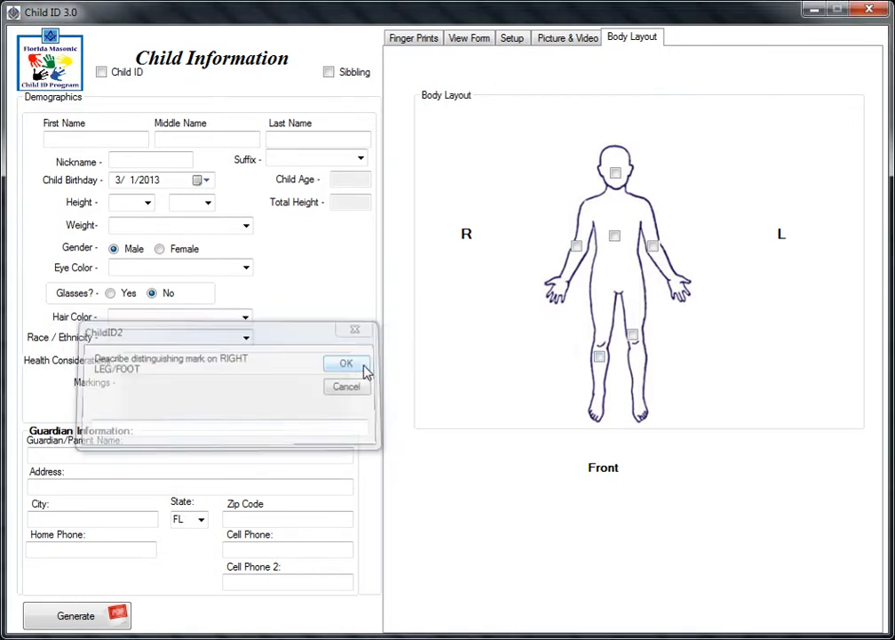
pyautogui.click(515, 37)
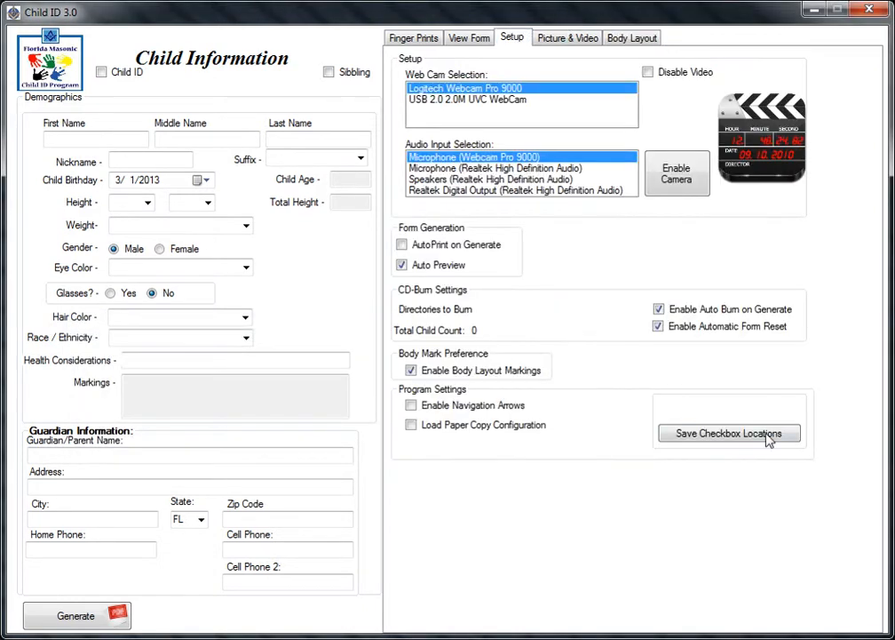
pyautogui.click(767, 436)
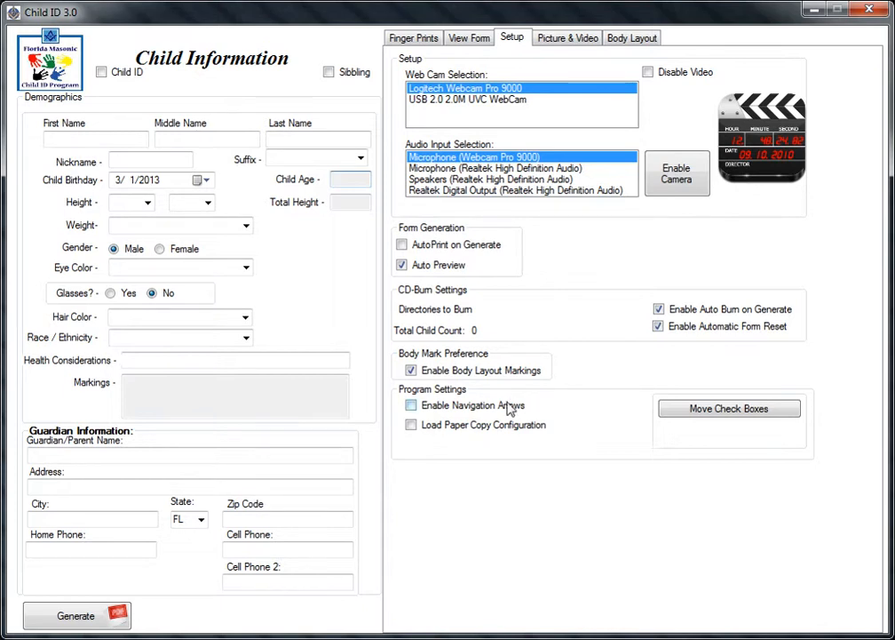
# Enable Navigation Arrows and step back and forward through the record's sections.
pyautogui.click(455, 406)
pyautogui.click(364, 617)
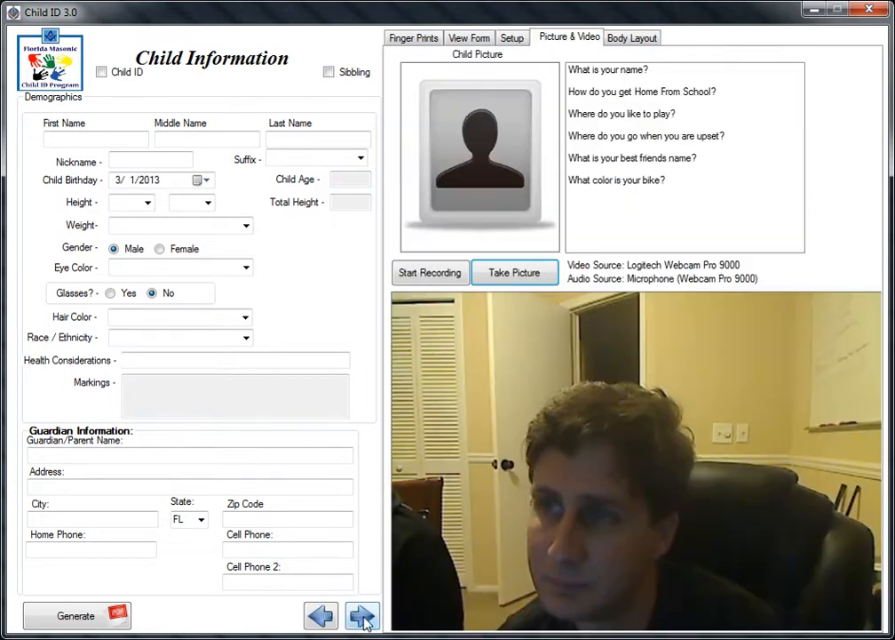
pyautogui.click(363, 617)
pyautogui.click(326, 618)
pyautogui.click(327, 619)
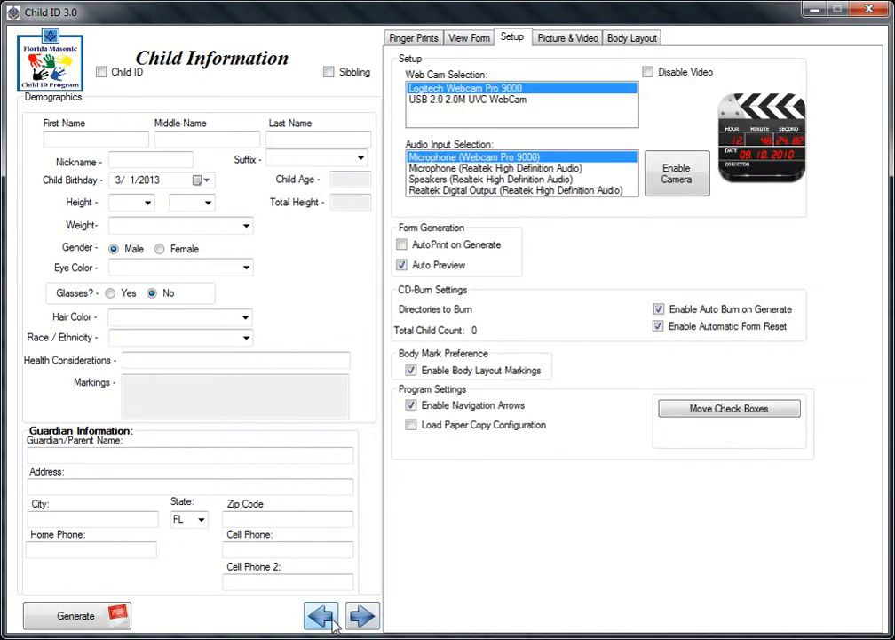
pyautogui.click(329, 620)
pyautogui.click(328, 619)
pyautogui.click(363, 617)
pyautogui.click(363, 618)
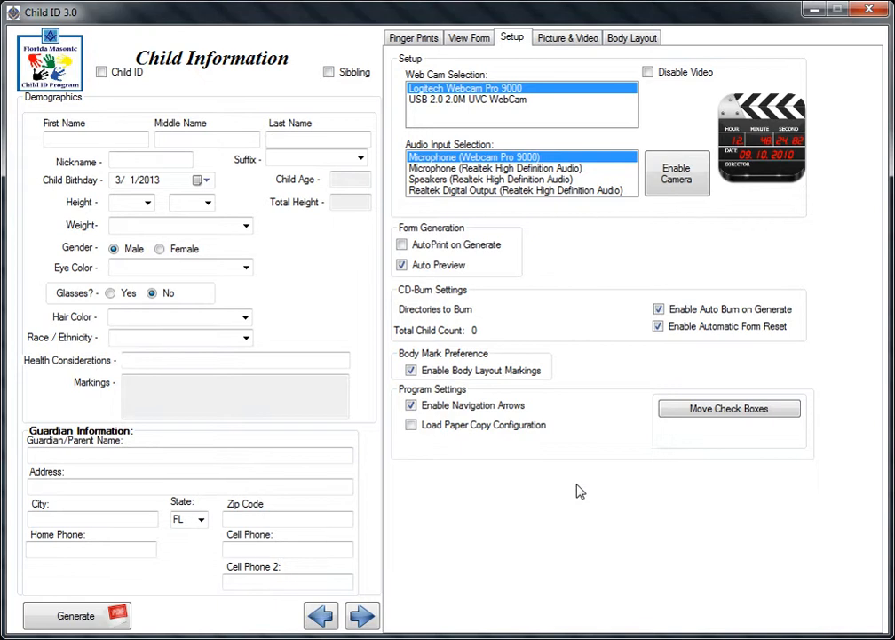
# Switch the record to Silver ID and back to Child ID, then toggle Sibling on and off.
pyautogui.click(100, 71)
pyautogui.click(125, 77)
pyautogui.click(331, 72)
pyautogui.click(331, 72)
# Enter the child's name as Bob The builder with birthday 1/4/1988.
pyautogui.click(89, 139)
pyautogui.write('Bob')
pyautogui.press('Tab')
pyautogui.write('The')
pyautogui.press('Tab')
pyautogui.write('b')
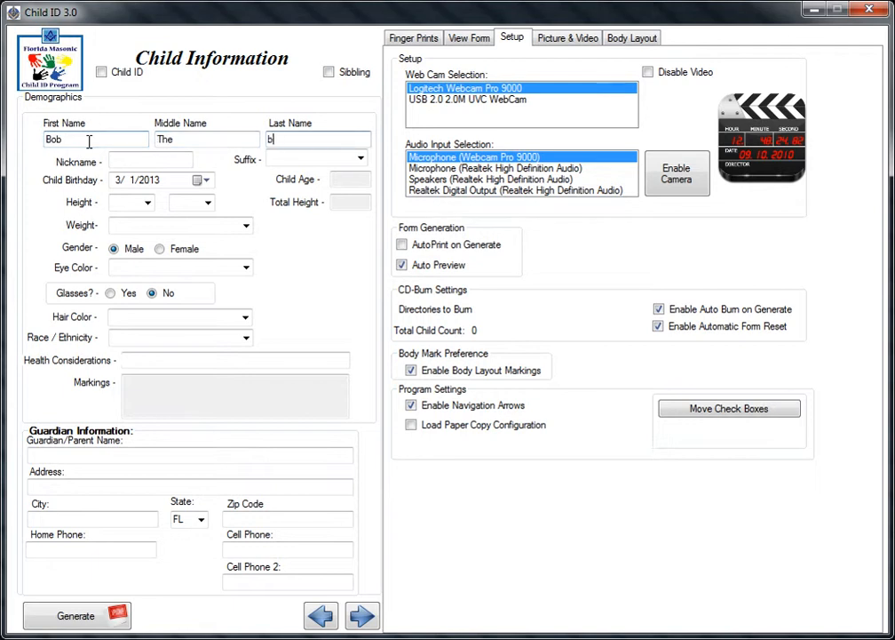
pyautogui.write('uilder')
pyautogui.press('Tab')
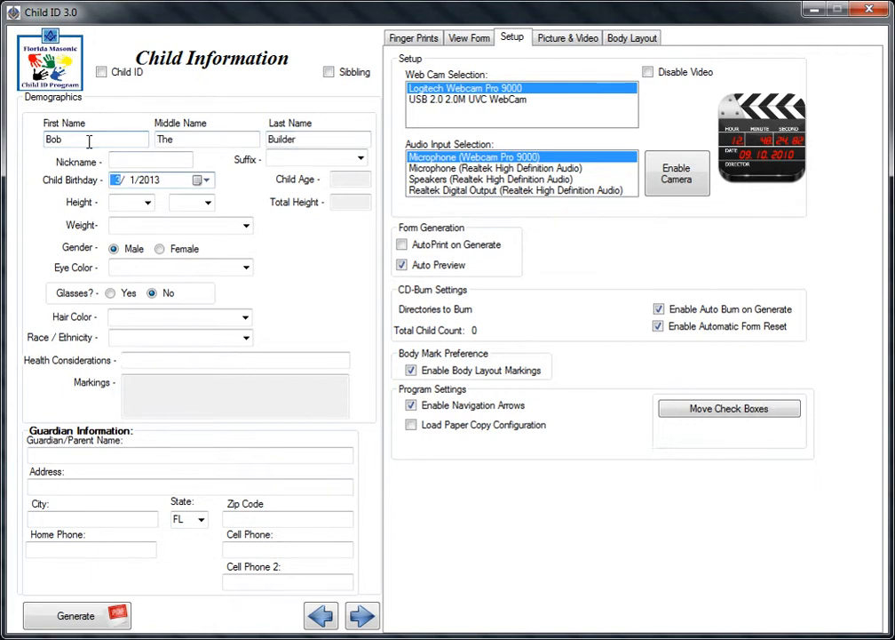
pyautogui.write('1/4/1988')
pyautogui.press('Tab')
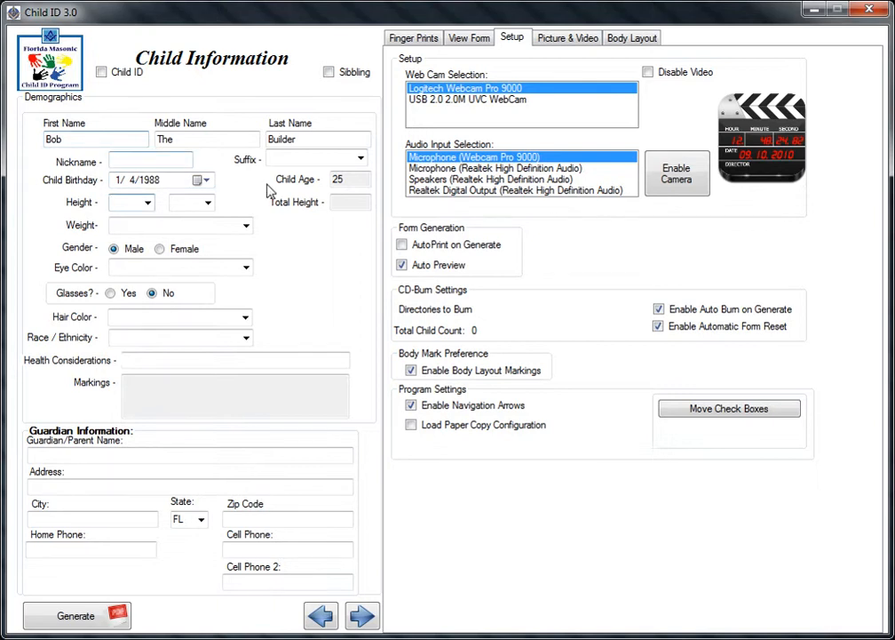
# Set the child's height to 4 ft 4 in and weight to 150 lbs.
pyautogui.click(148, 202)
pyautogui.click(119, 251)
pyautogui.click(185, 203)
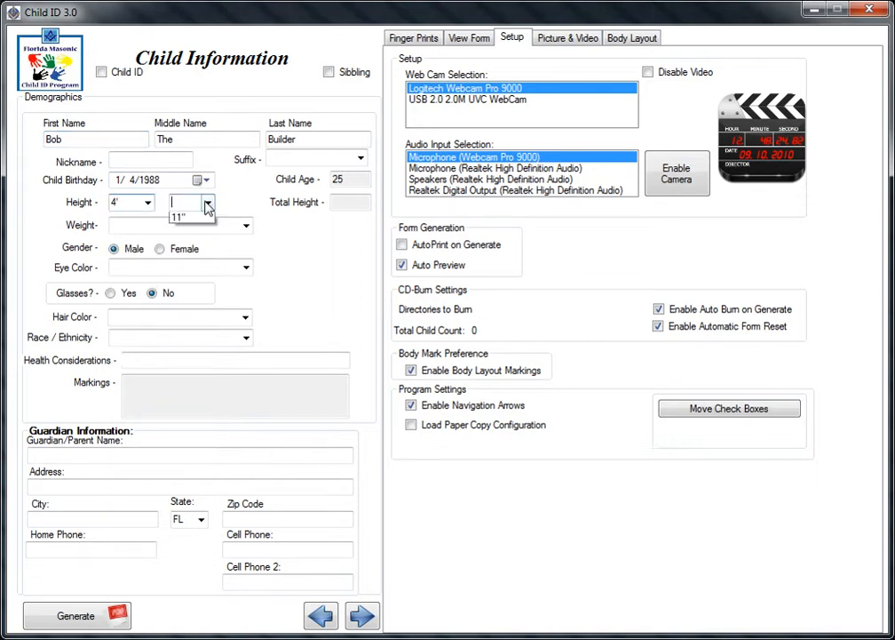
pyautogui.click(193, 263)
pyautogui.click(205, 182)
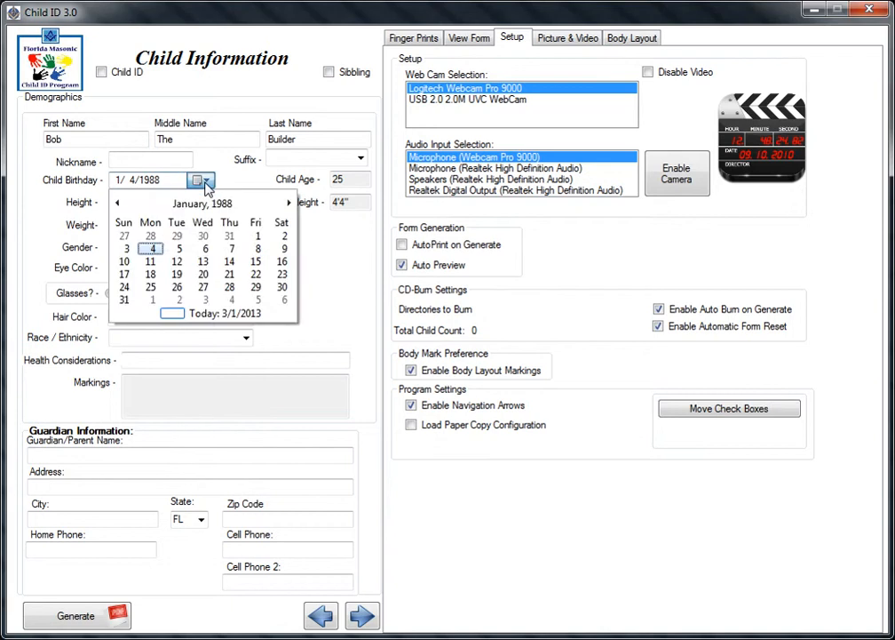
pyautogui.click(205, 182)
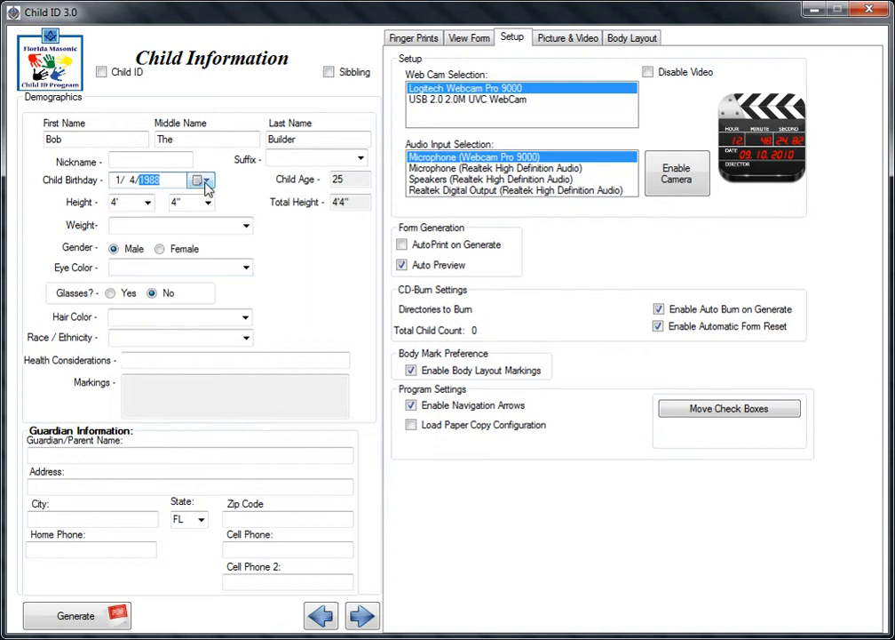
pyautogui.click(246, 227)
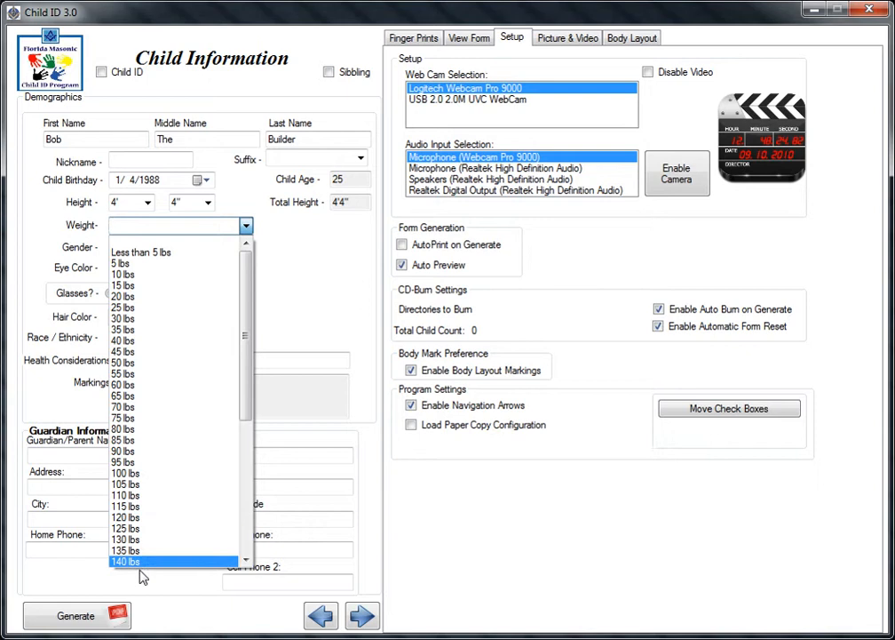
pyautogui.click(244, 561)
pyautogui.click(245, 560)
pyautogui.click(244, 560)
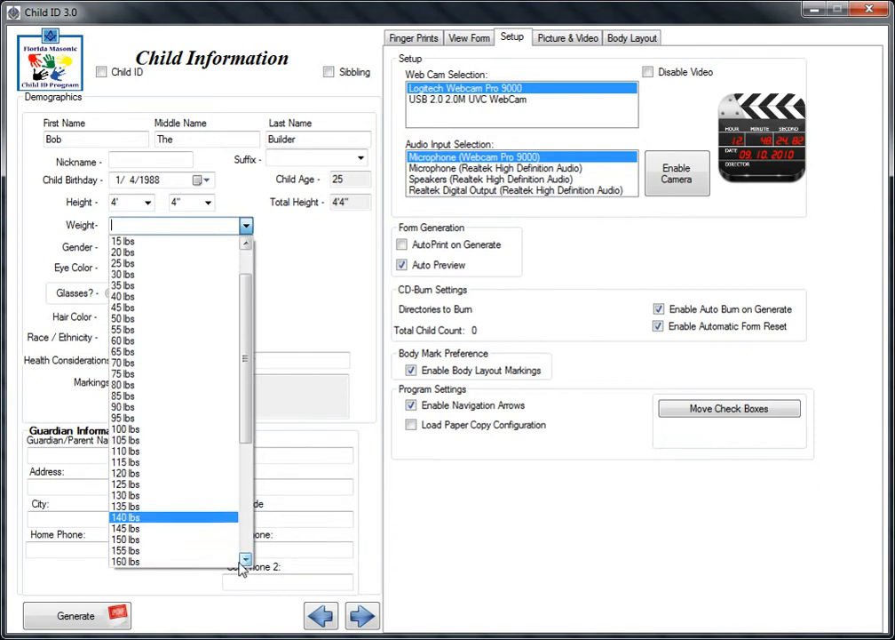
pyautogui.click(193, 541)
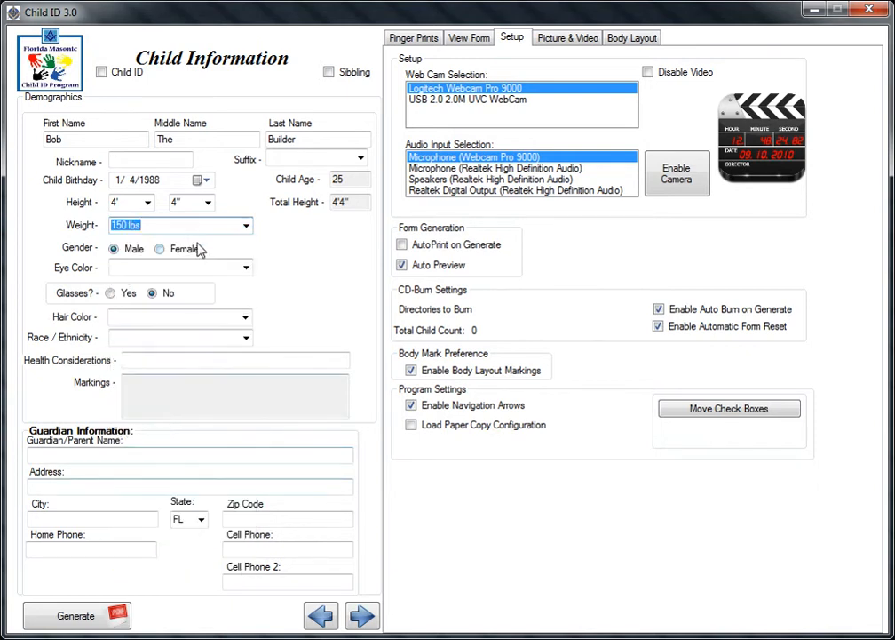
# Set the eye colour to Green.
pyautogui.click(246, 268)
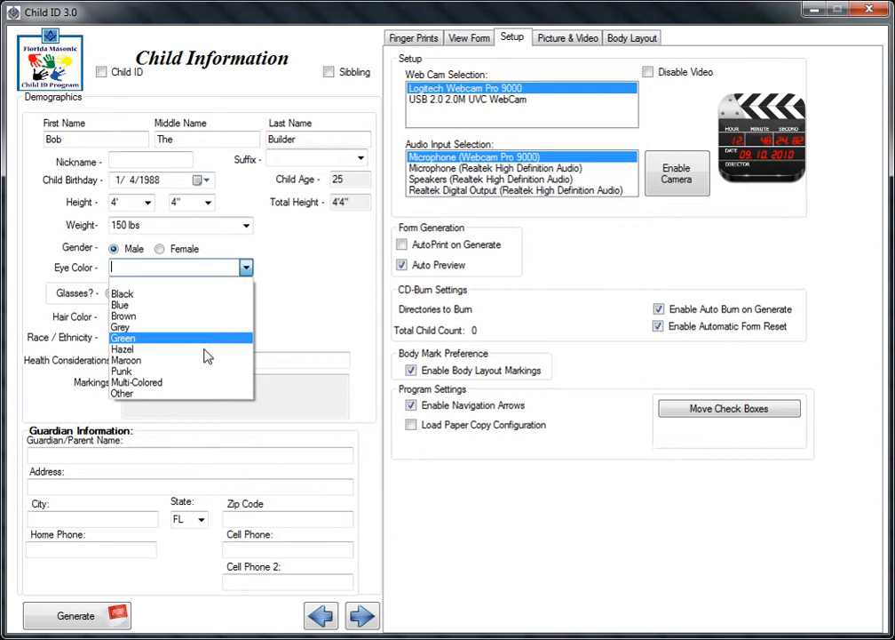
pyautogui.click(177, 394)
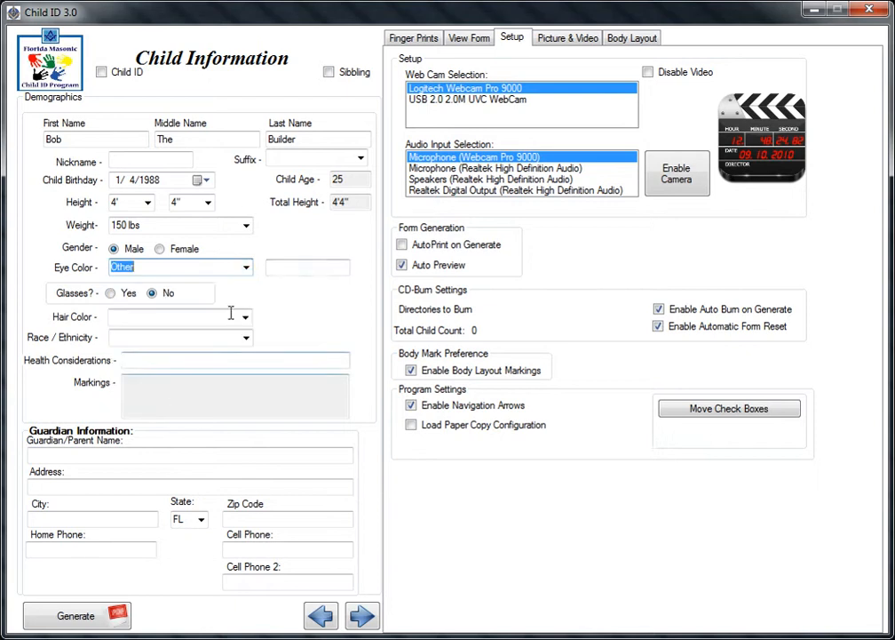
pyautogui.click(314, 267)
pyautogui.write('Other Eye')
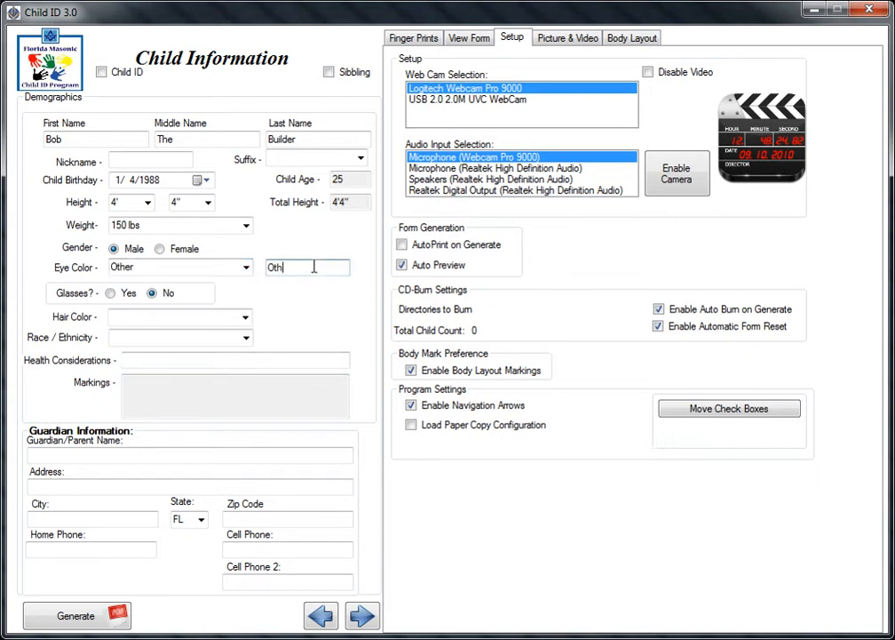
pyautogui.click(246, 267)
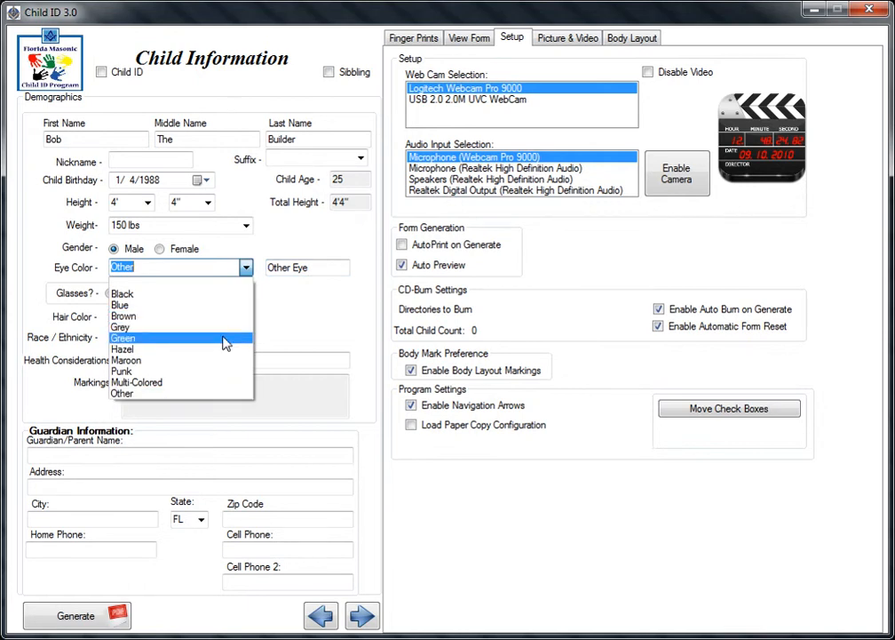
pyautogui.click(224, 343)
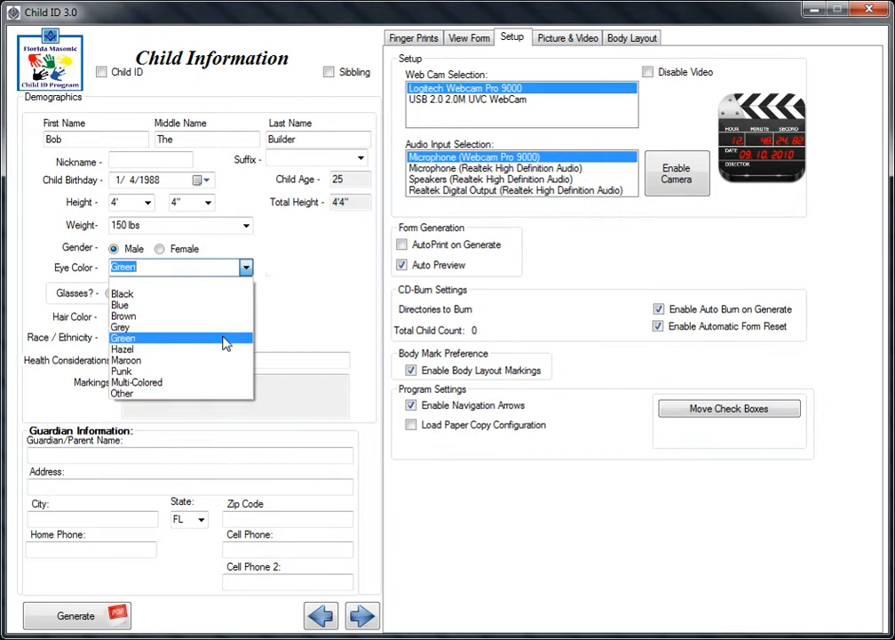
# Mark that the child wears glasses and set the hair colour to Auburn.
pyautogui.click(245, 318)
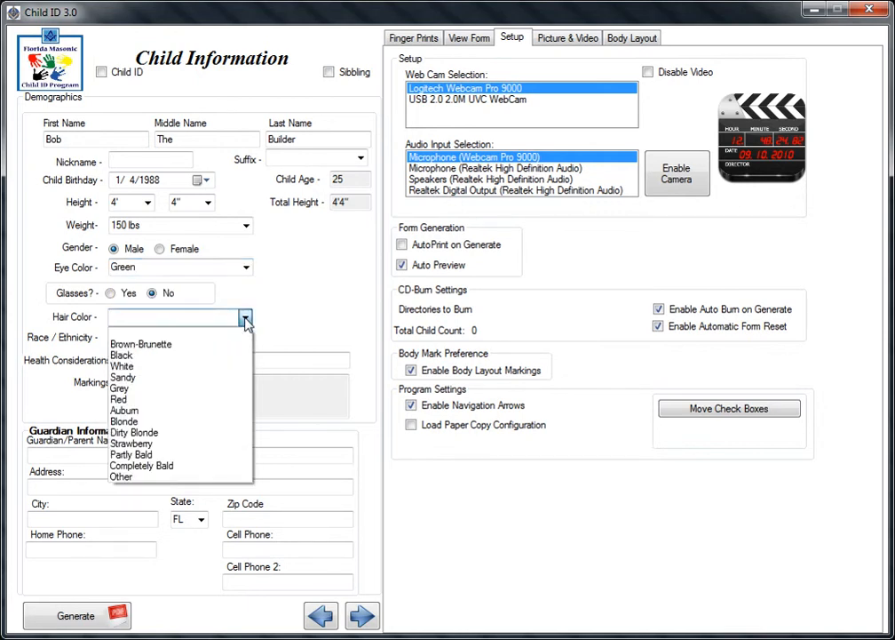
pyautogui.click(112, 294)
pyautogui.click(113, 294)
pyautogui.click(245, 320)
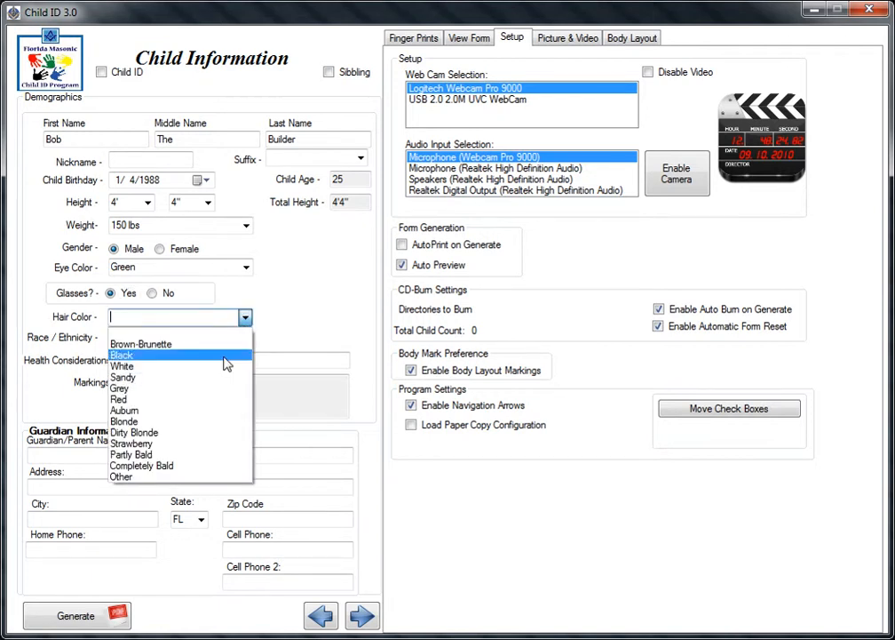
pyautogui.click(155, 477)
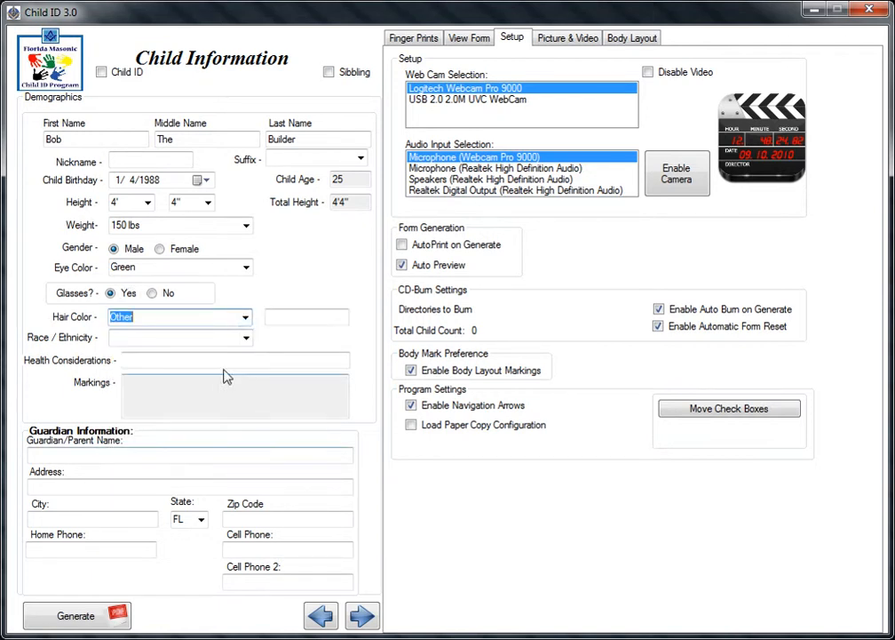
pyautogui.click(246, 320)
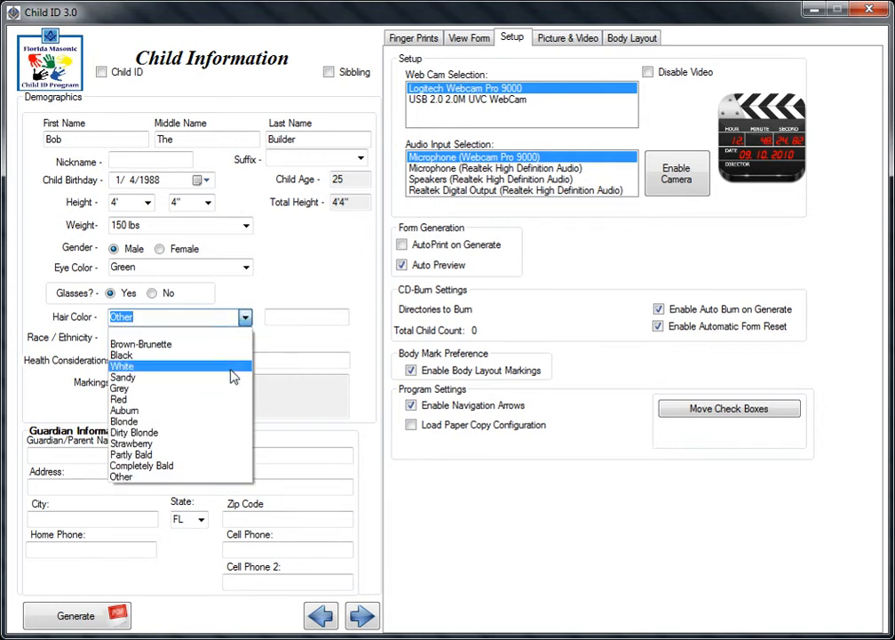
pyautogui.click(205, 415)
# Set race to White-Caucasian and enter 'alergic to shellfish' under Health Considerations.
pyautogui.click(246, 338)
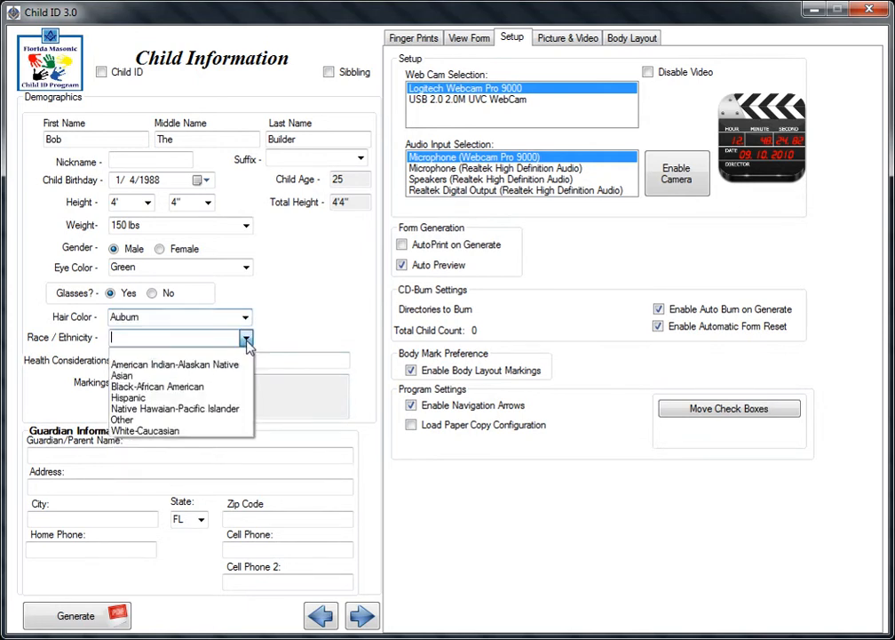
pyautogui.click(183, 419)
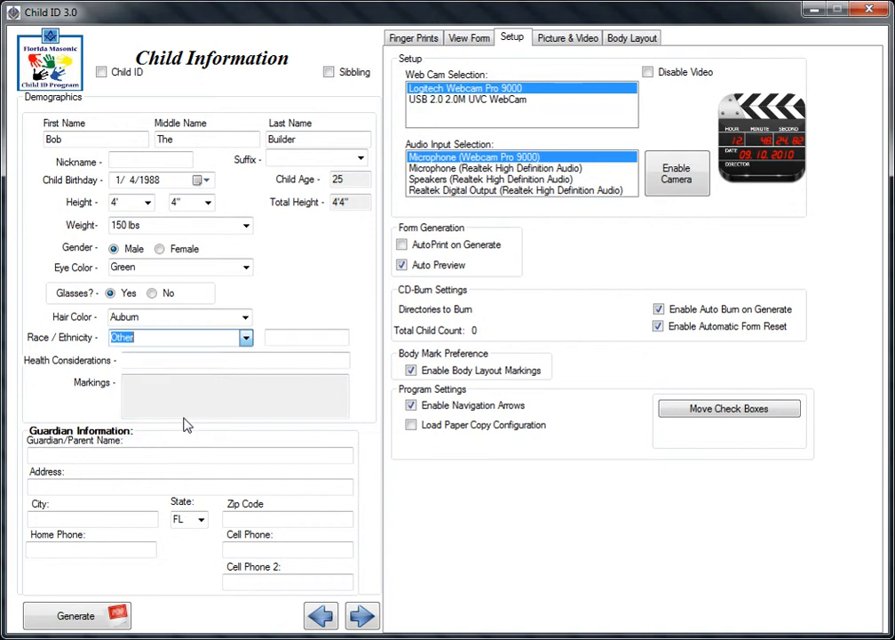
pyautogui.click(246, 338)
pyautogui.click(169, 430)
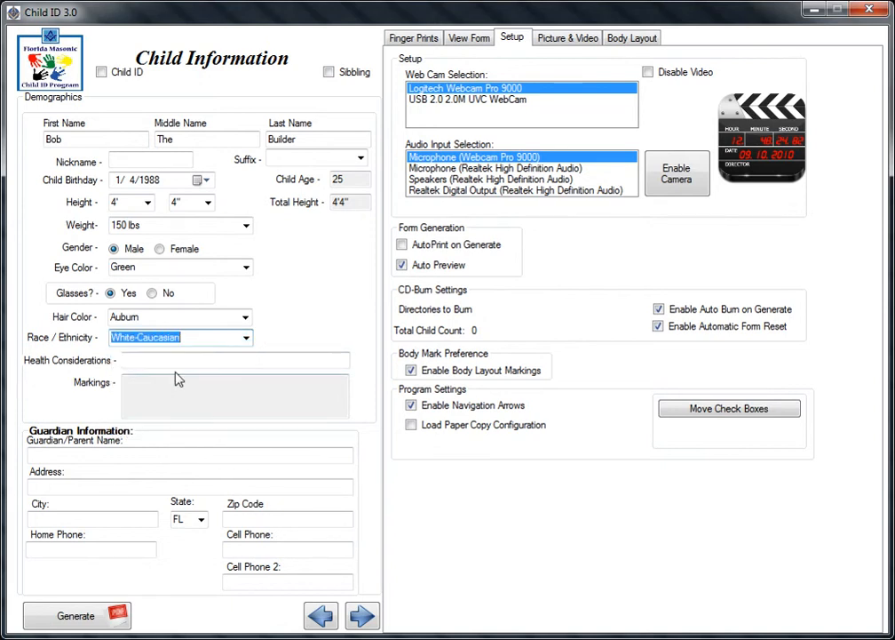
pyautogui.click(180, 358)
pyautogui.write('alergi')
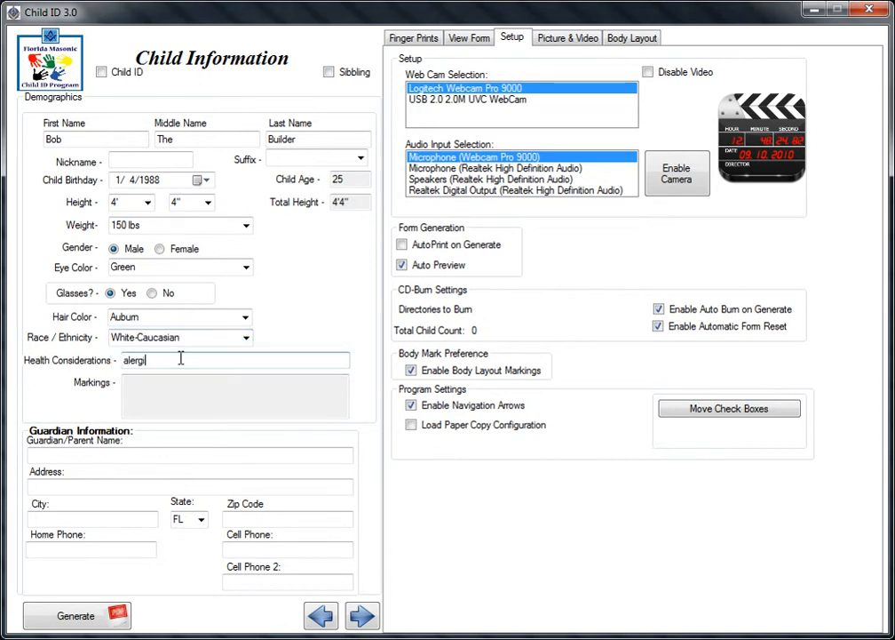
pyautogui.write('c to shellfish')
pyautogui.click(176, 392)
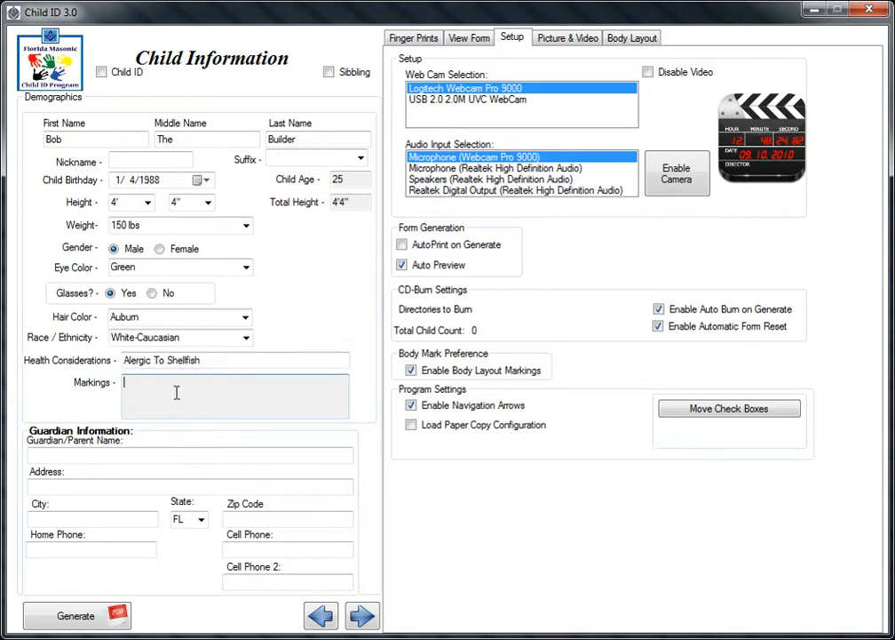
pyautogui.click(632, 39)
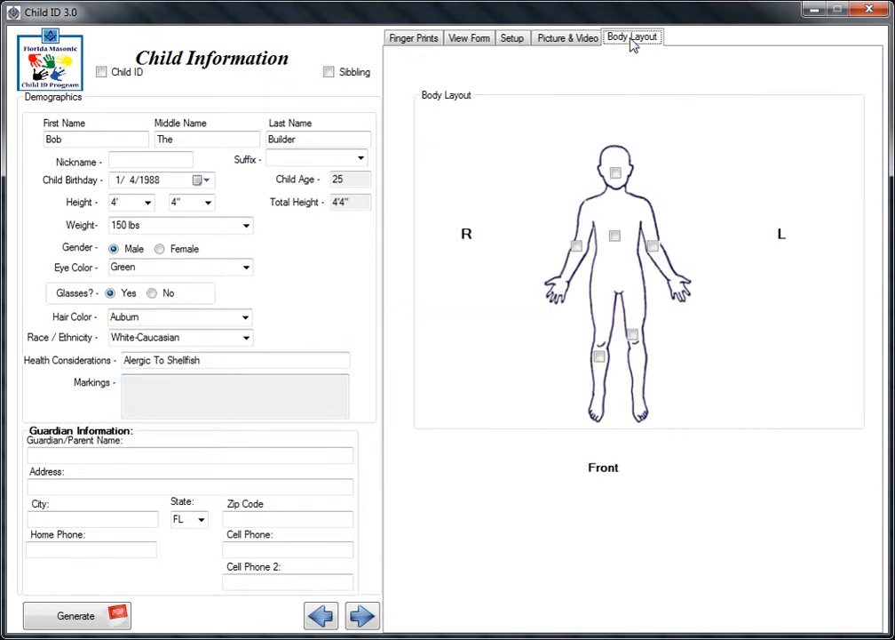
# Flag the left arm on the body diagram with the description 'birthmark on wrist'.
pyautogui.click(653, 248)
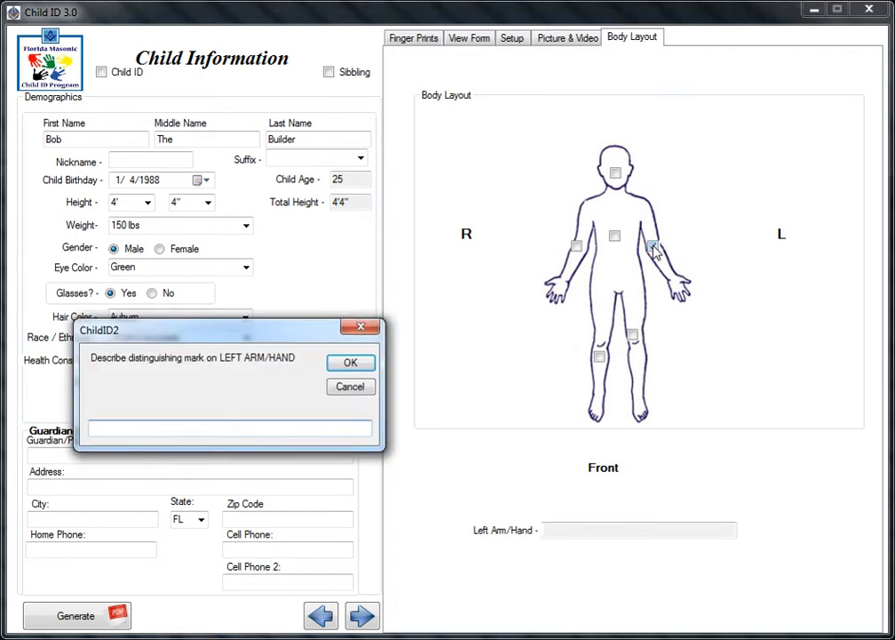
pyautogui.write('birthmark on wrist')
pyautogui.press('Return')
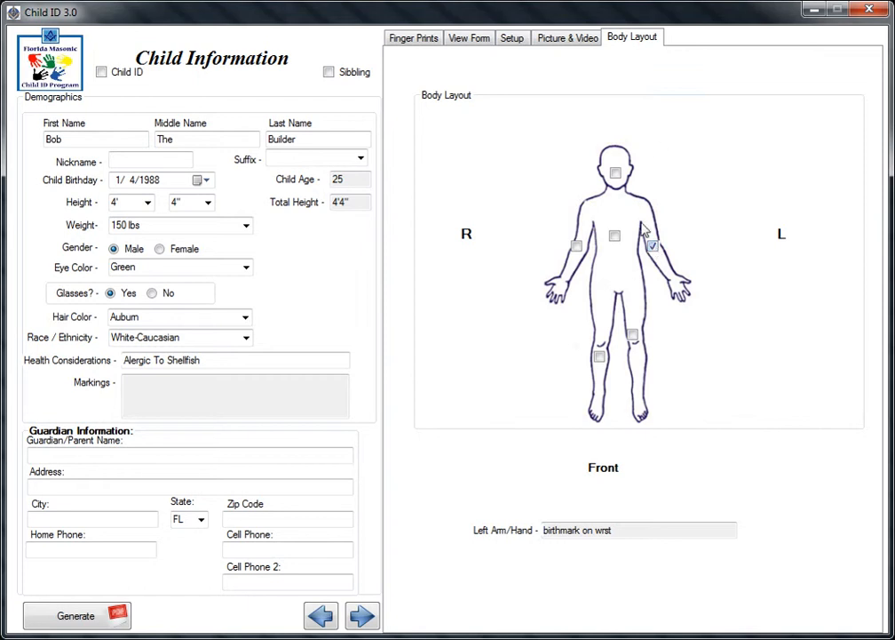
pyautogui.click(71, 454)
# Enter the guardian's name, street address, city and zip code.
pyautogui.write('jack daniels')
pyautogui.press('Tab')
pyautogui.write('123 ')
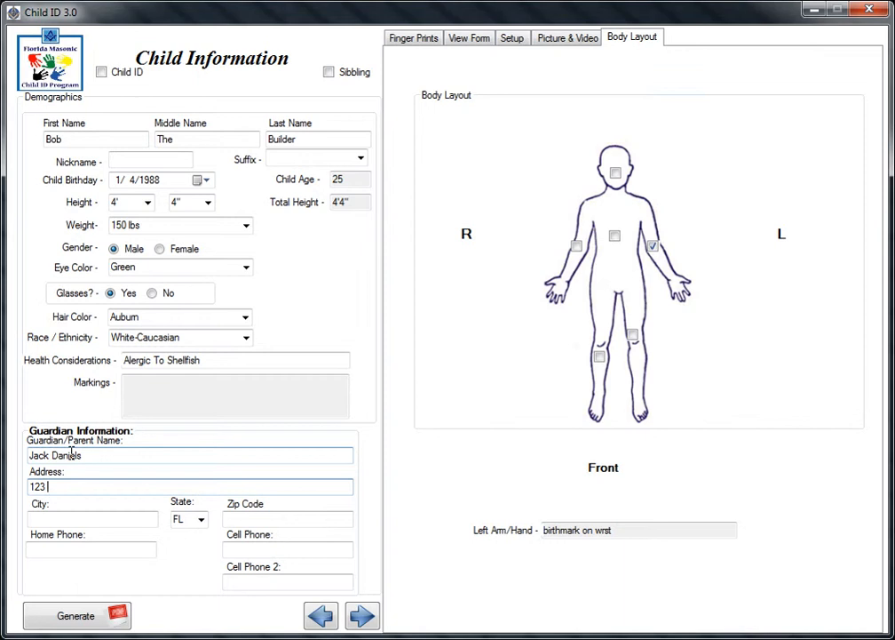
pyautogui.write('main st.')
pyautogui.press('Tab')
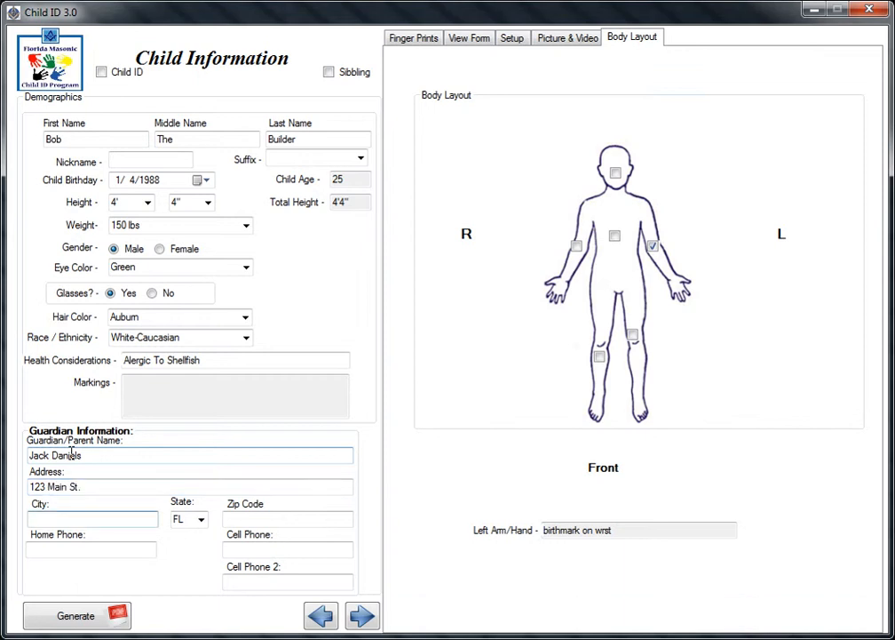
pyautogui.write('oviedo')
pyautogui.press('Tab')
pyautogui.press('Tab')
pyautogui.write('32765')
# Enter the guardian's three phone numbers.
pyautogui.press('Tab')
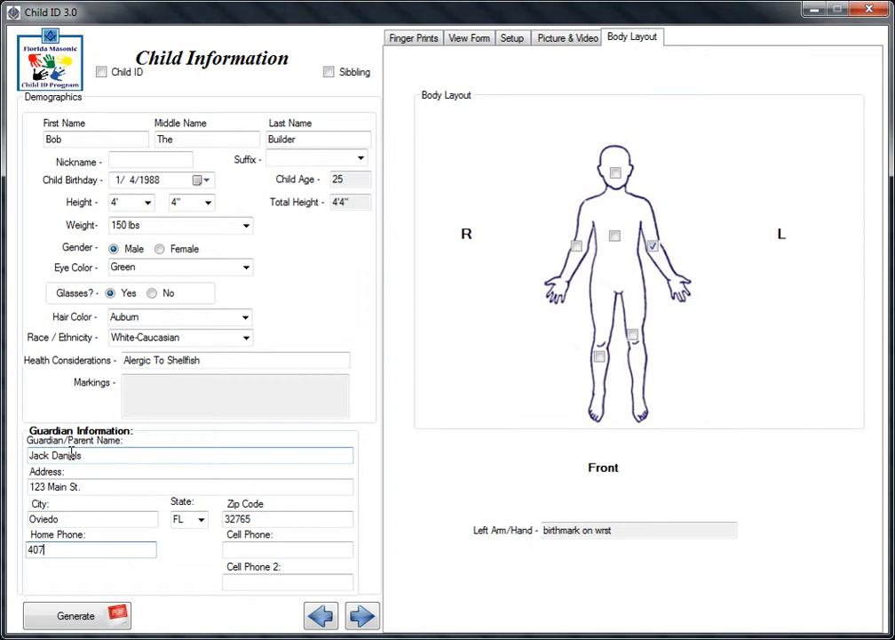
pyautogui.press('Tab')
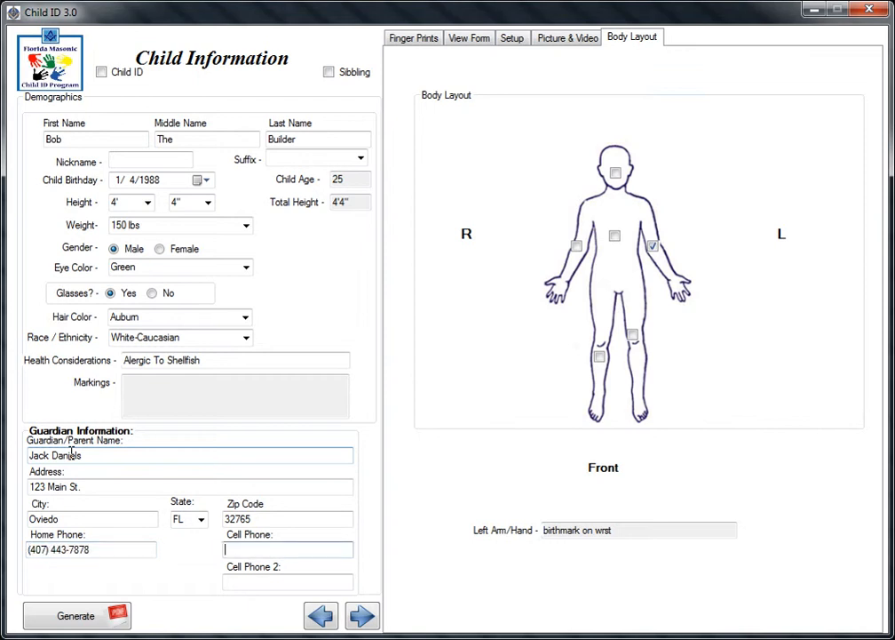
pyautogui.press('Tab')
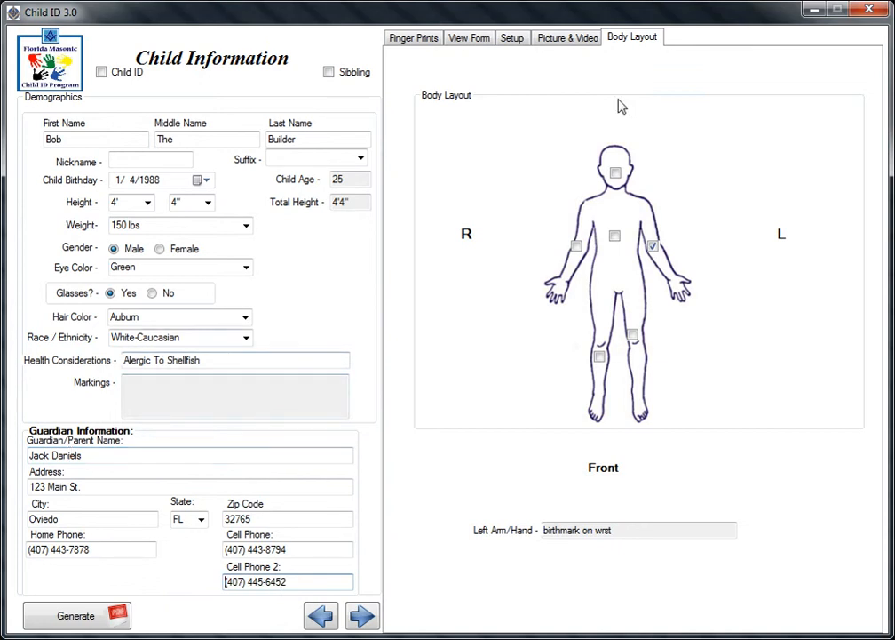
pyautogui.click(408, 41)
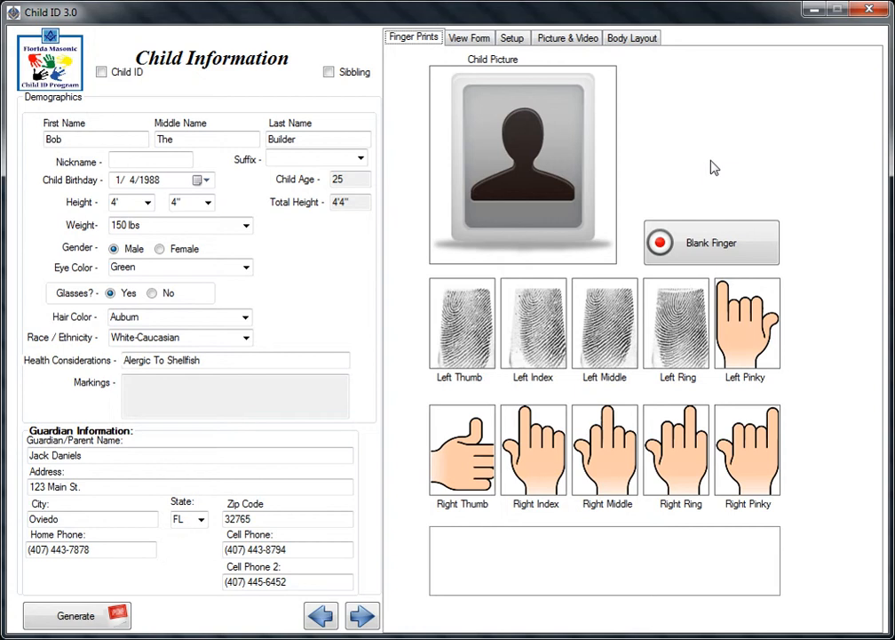
# Mark the right thumb as a blank finger and delete the Left Index print for rescanning.
pyautogui.click(711, 248)
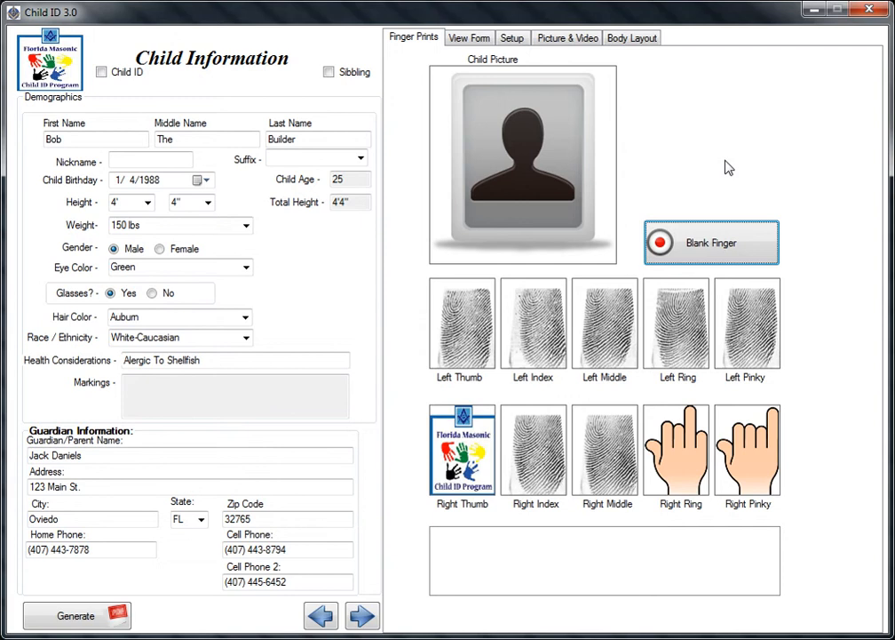
pyautogui.rightClick(525, 347)
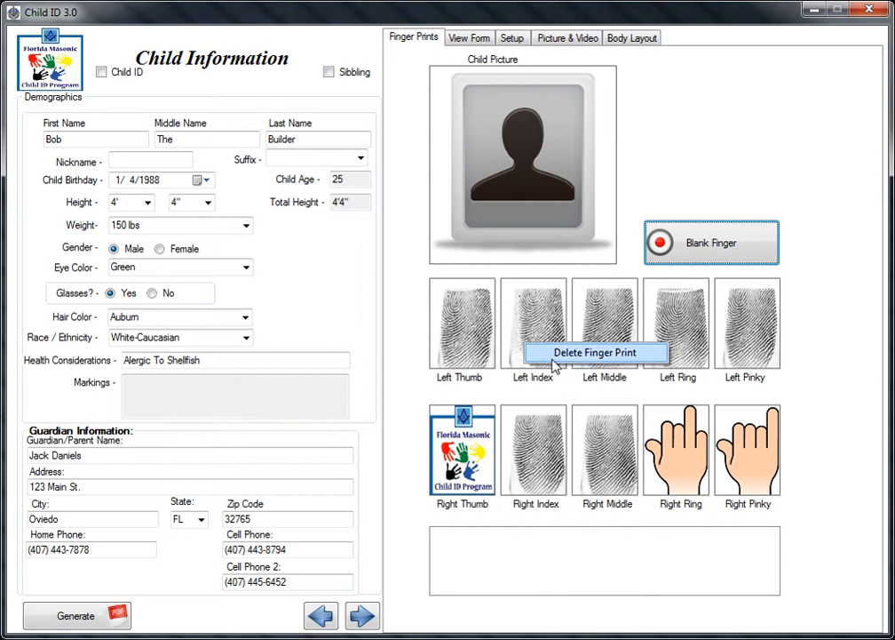
pyautogui.click(563, 356)
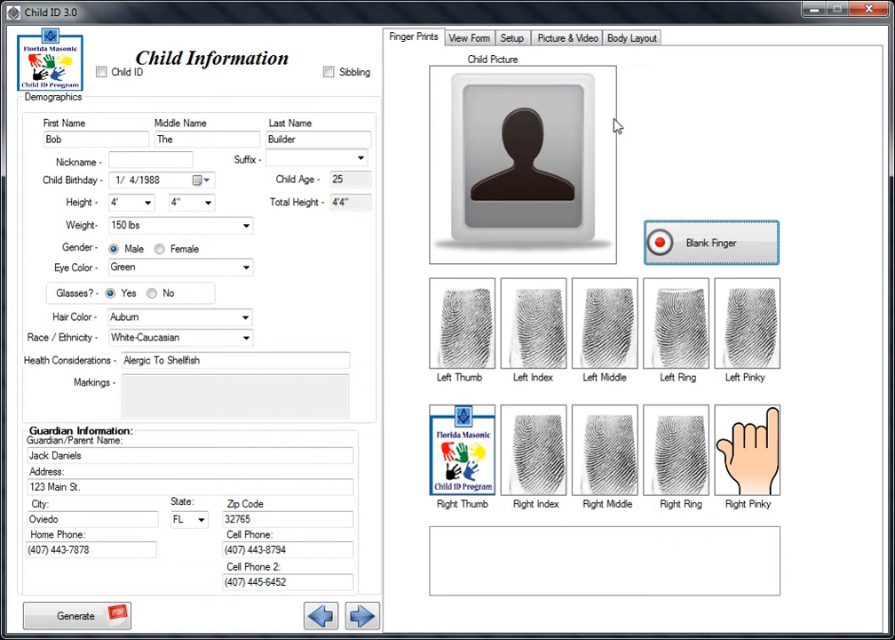
pyautogui.click(559, 42)
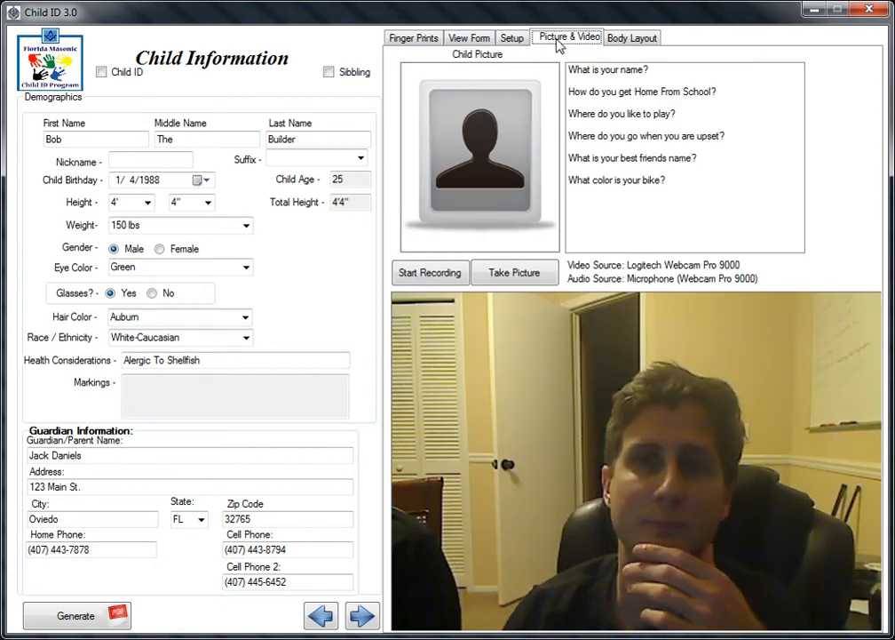
# Take a webcam snapshot to fill the Child Picture slot.
pyautogui.click(517, 272)
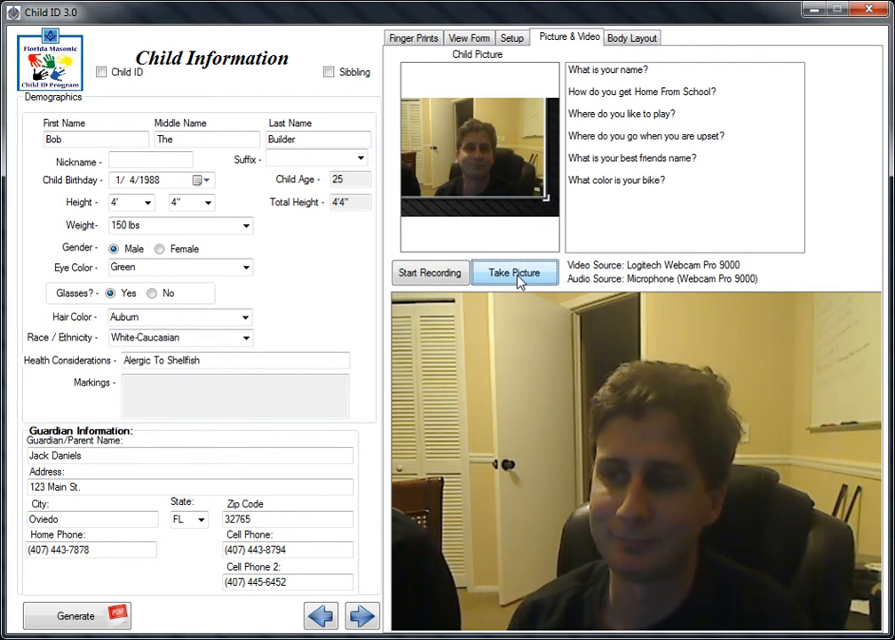
pyautogui.click(436, 282)
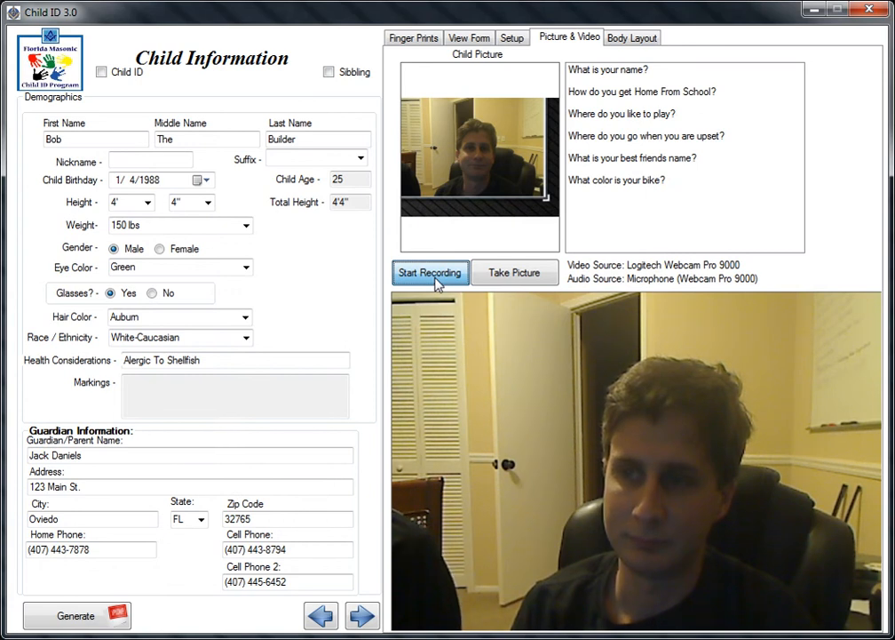
# Start a webcam recording of the child and stop it after the questions.
pyautogui.click(431, 273)
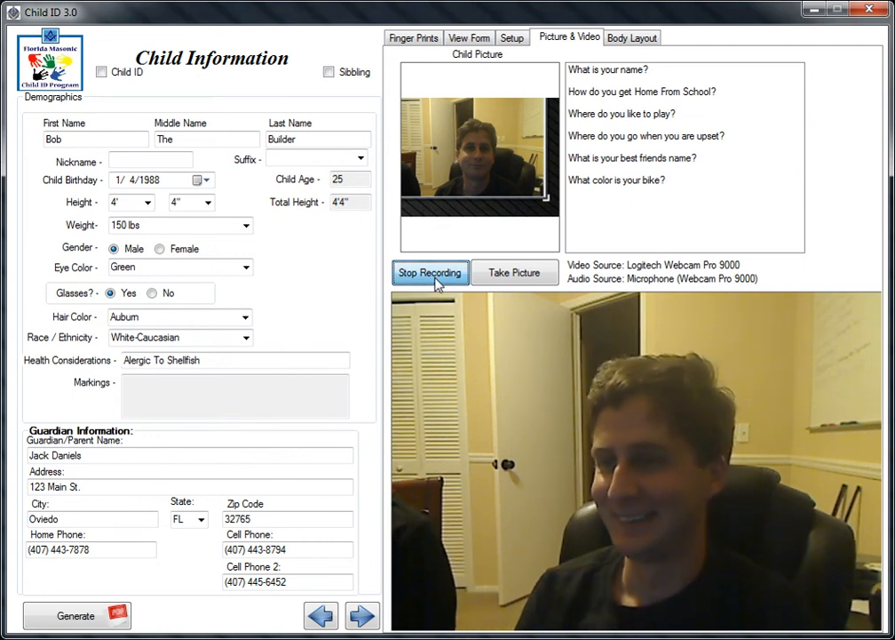
pyautogui.click(433, 276)
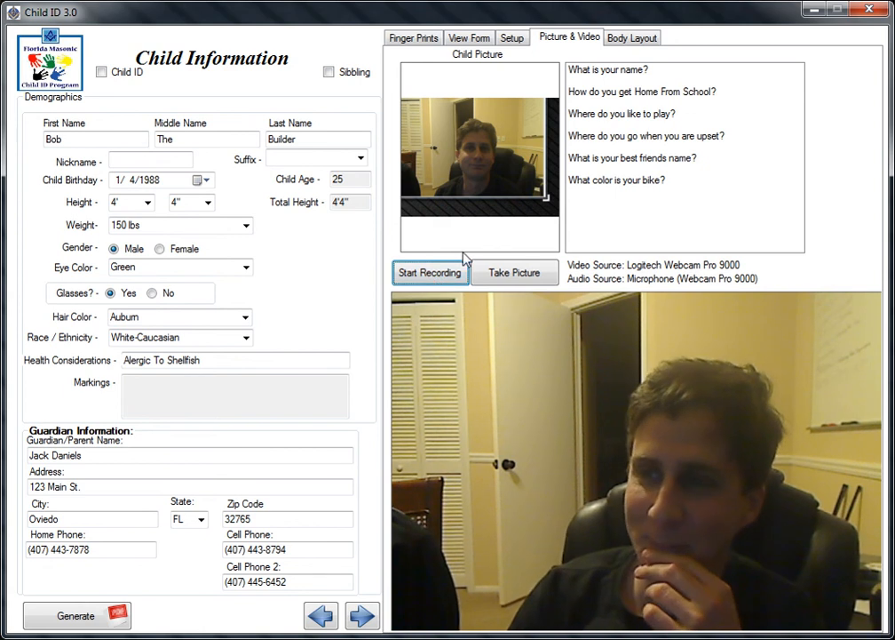
# Generate the child ID form preview, toggling the Sibling checkbox on and back off.
pyautogui.click(76, 617)
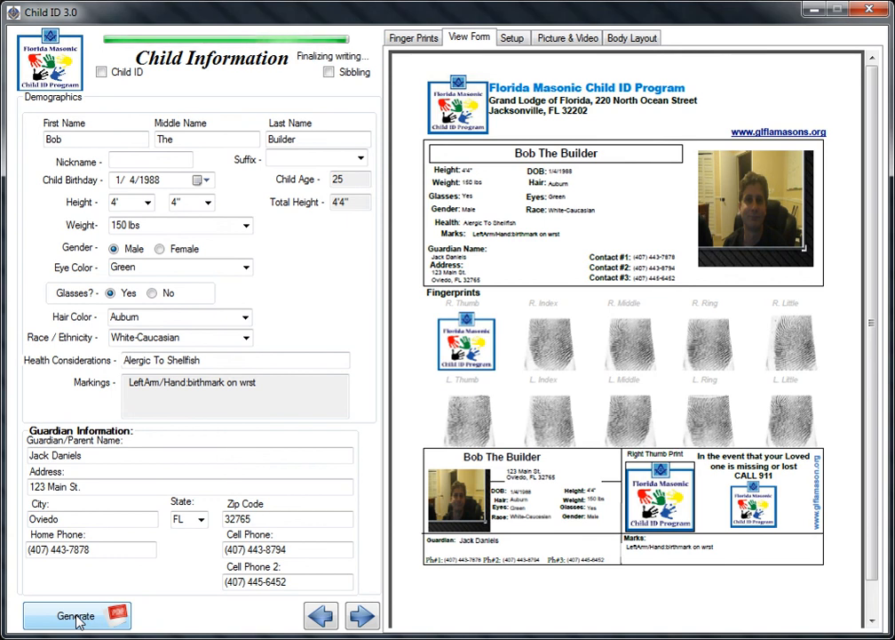
pyautogui.click(335, 73)
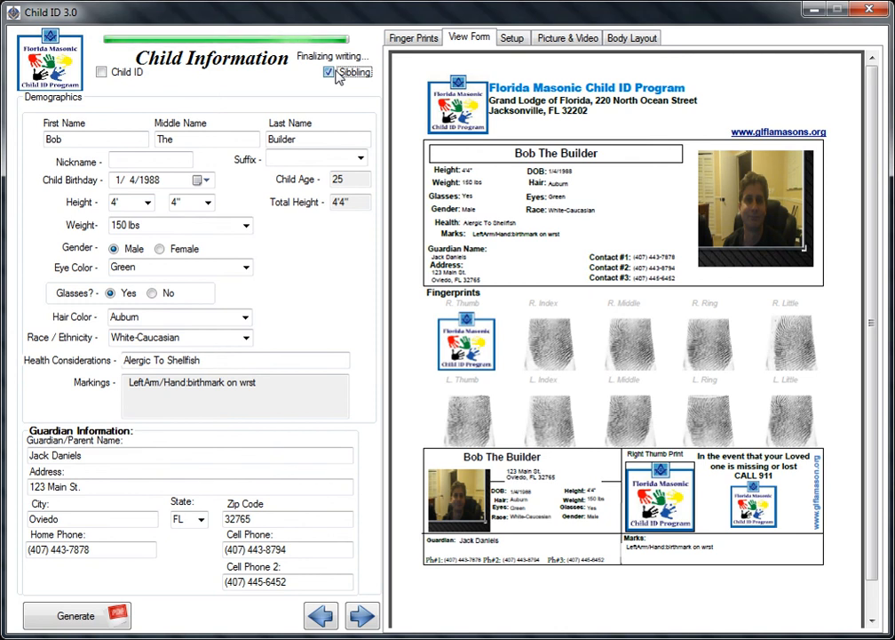
pyautogui.click(331, 72)
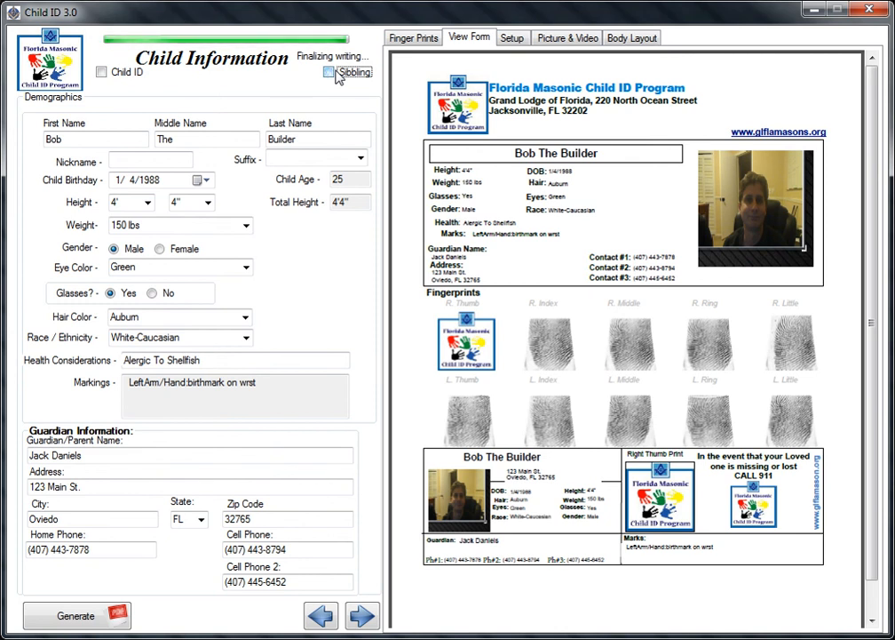